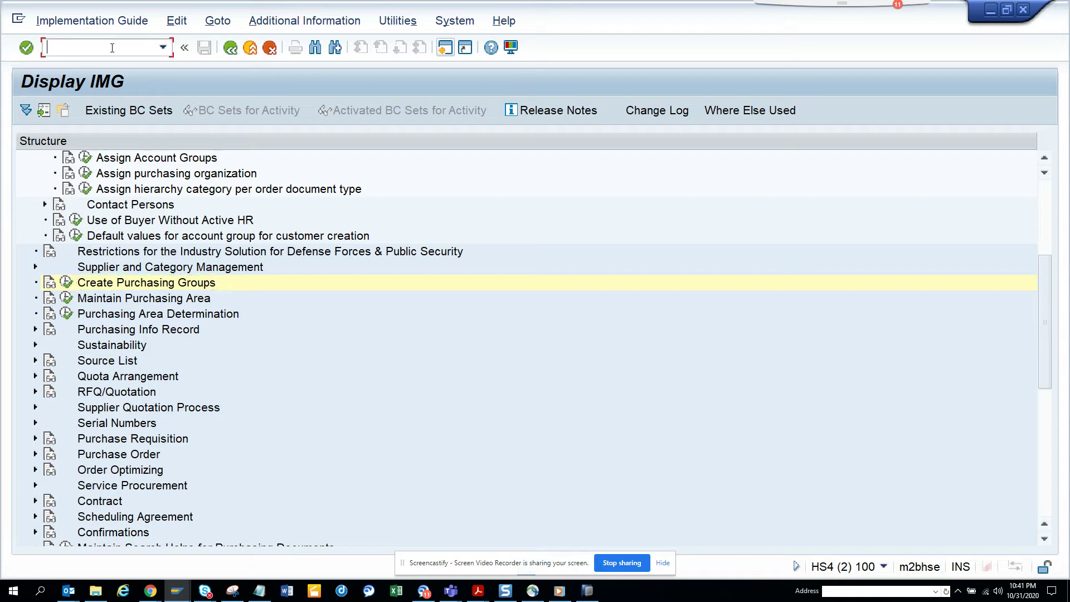
# - Run /nolme and browse the Supplier Master branch of the purchasing tree
pyautogui.write('/nolme')
pyautogui.press('Return')
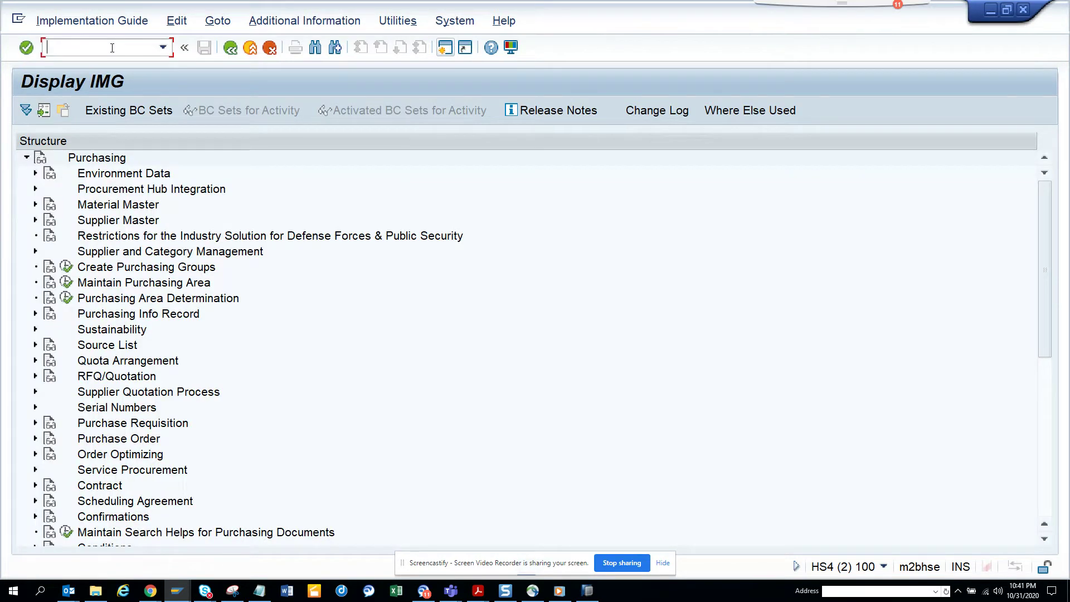
pyautogui.click(149, 47)
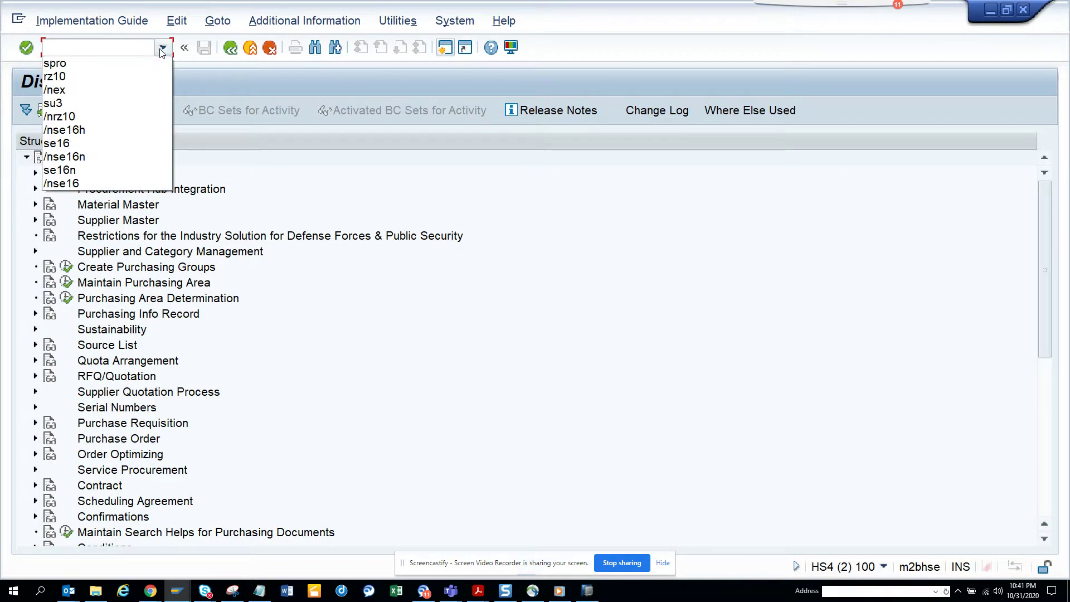
pyautogui.click(149, 48)
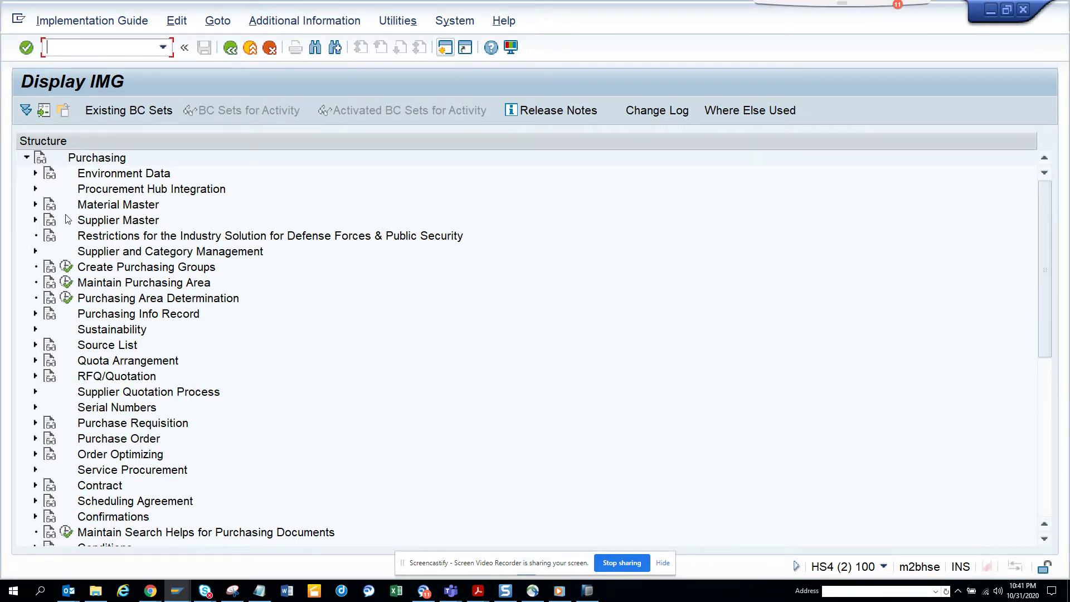
pyautogui.click(36, 220)
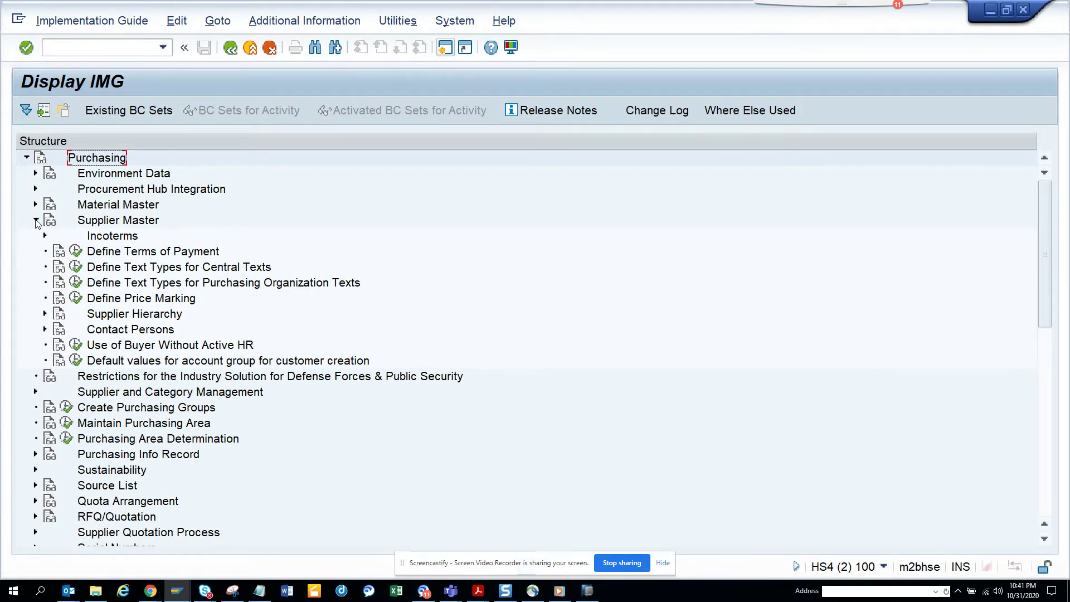
pyautogui.click(36, 220)
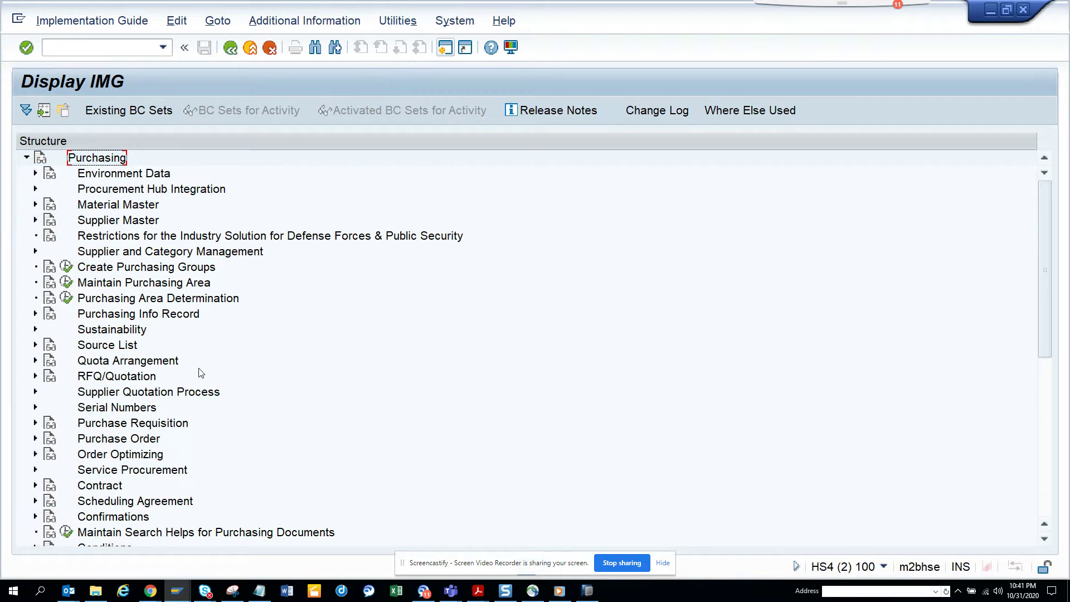
pyautogui.moveTo(1046, 289); pyautogui.dragTo(1046, 326)
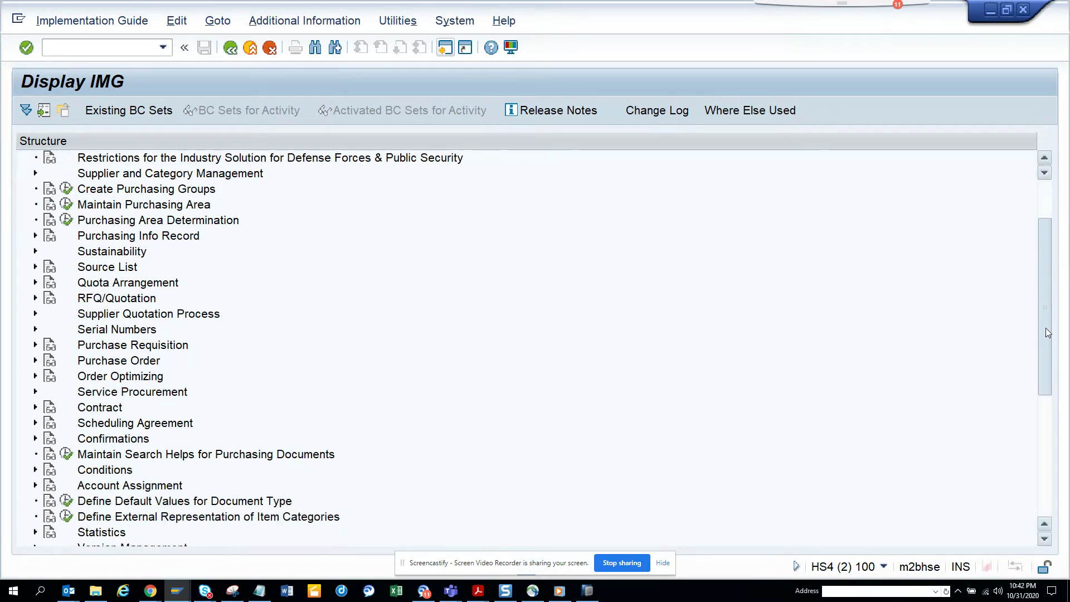
# - Search the tree for 'purchasing group' and jump to Create Purchasing Groups
pyautogui.click(316, 49)
pyautogui.write('purchasing groupo')
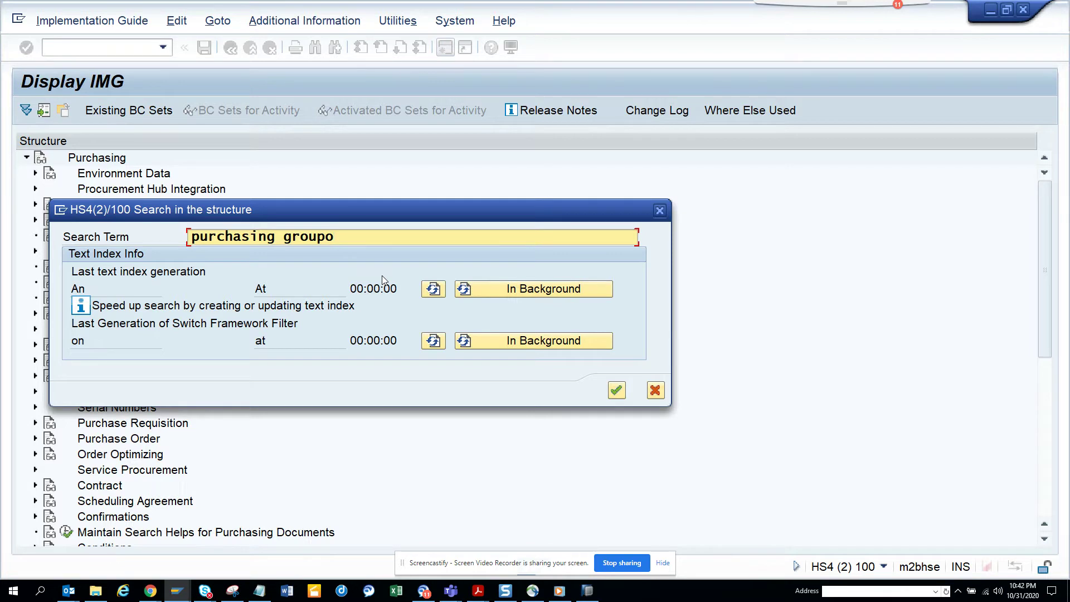
pyautogui.press('BackSpace')
pyautogui.press('Return')
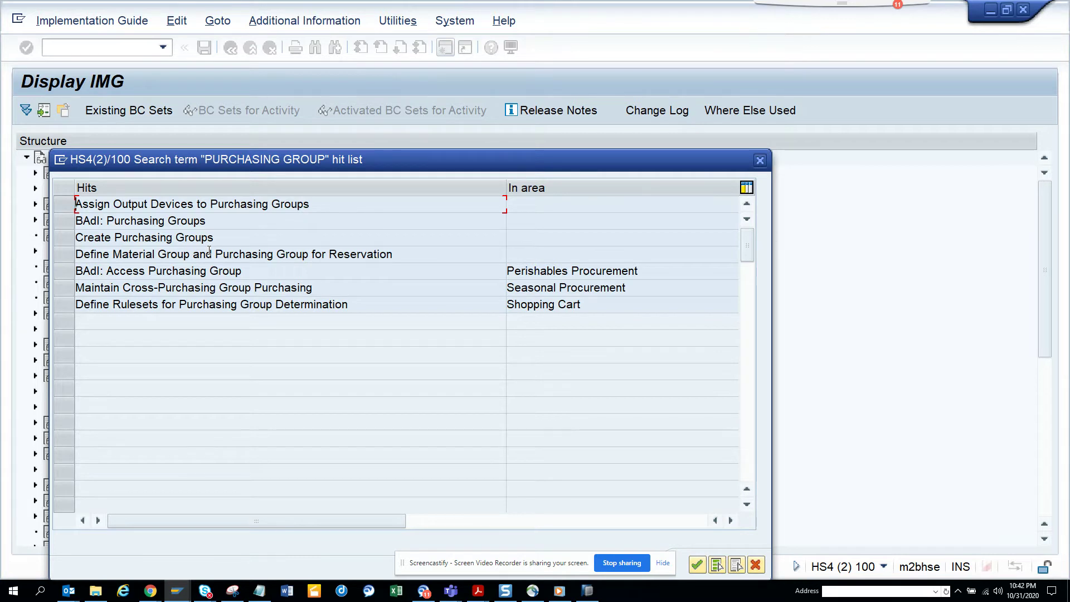
pyautogui.click(190, 237)
pyautogui.doubleClick(102, 238)
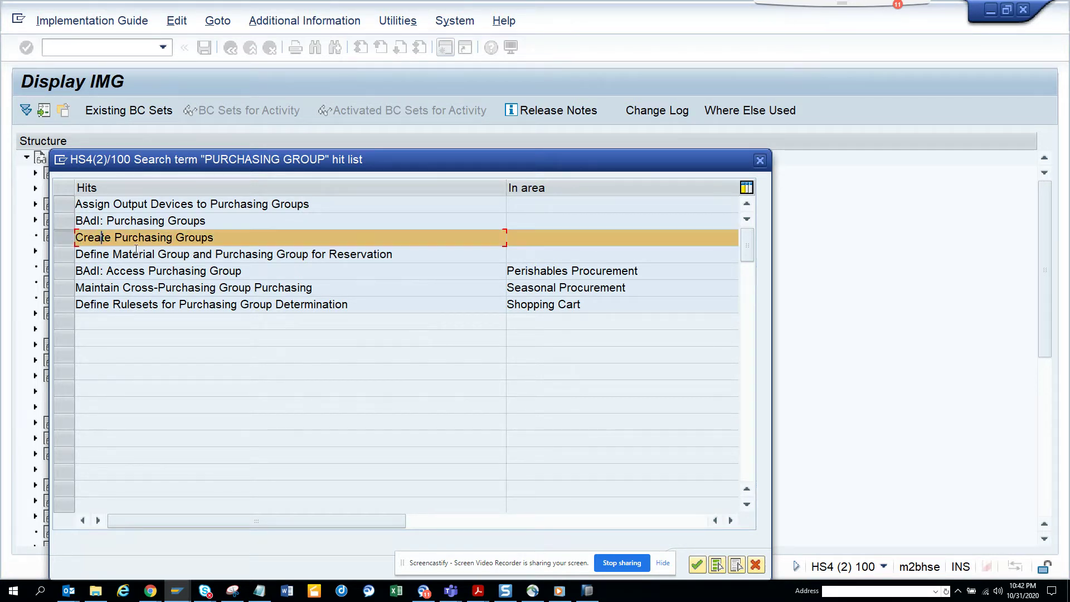
pyautogui.click(698, 565)
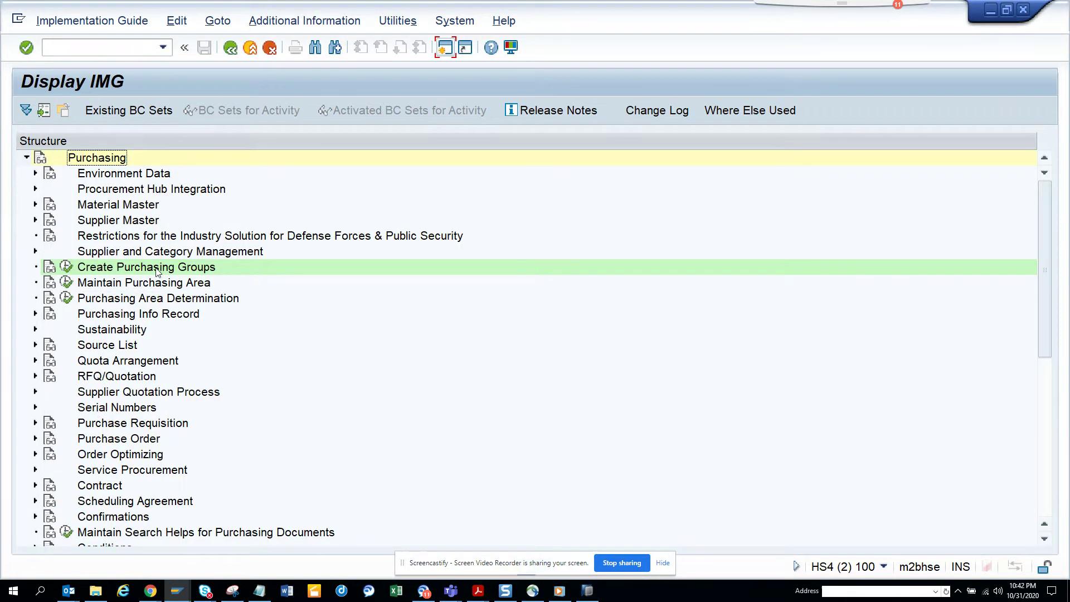
# - Run Create Purchasing Groups and copy entry 003 as a new group
pyautogui.click(67, 267)
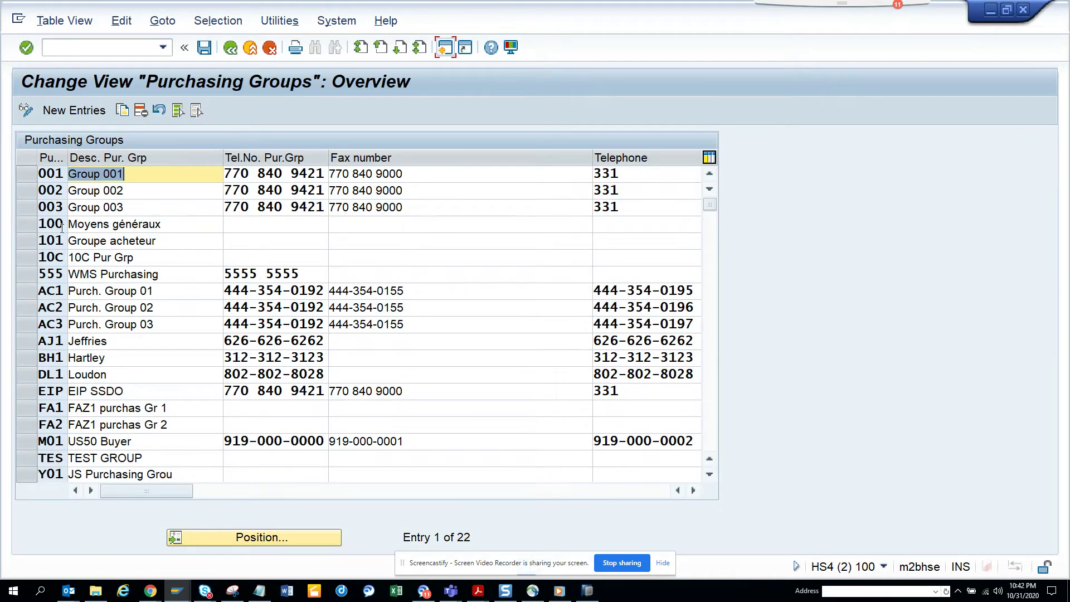
pyautogui.click(36, 208)
pyautogui.click(122, 110)
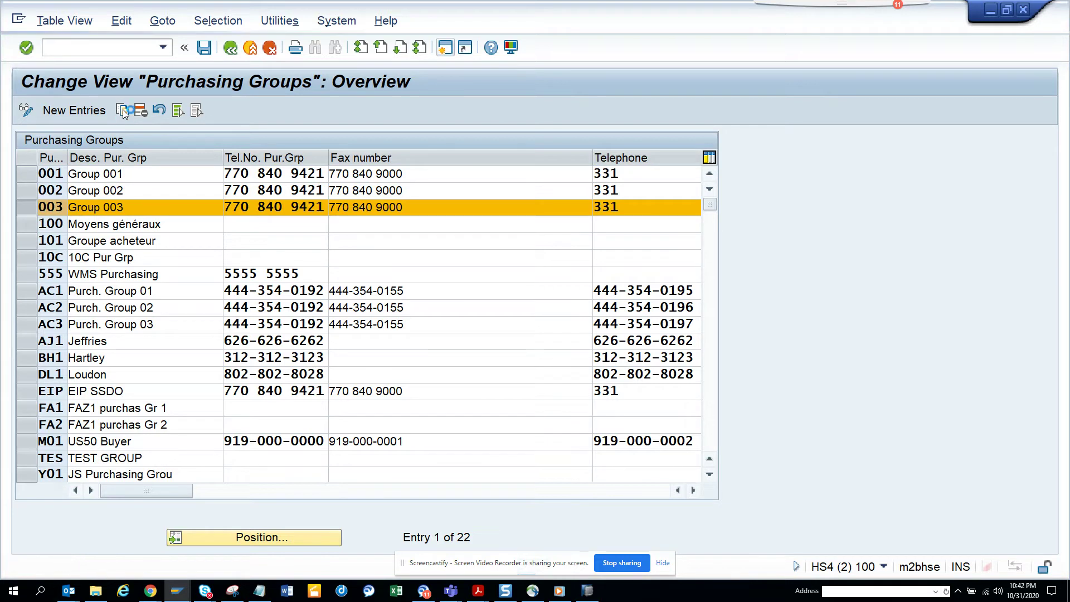
pyautogui.moveTo(155, 175); pyautogui.dragTo(1, 170)
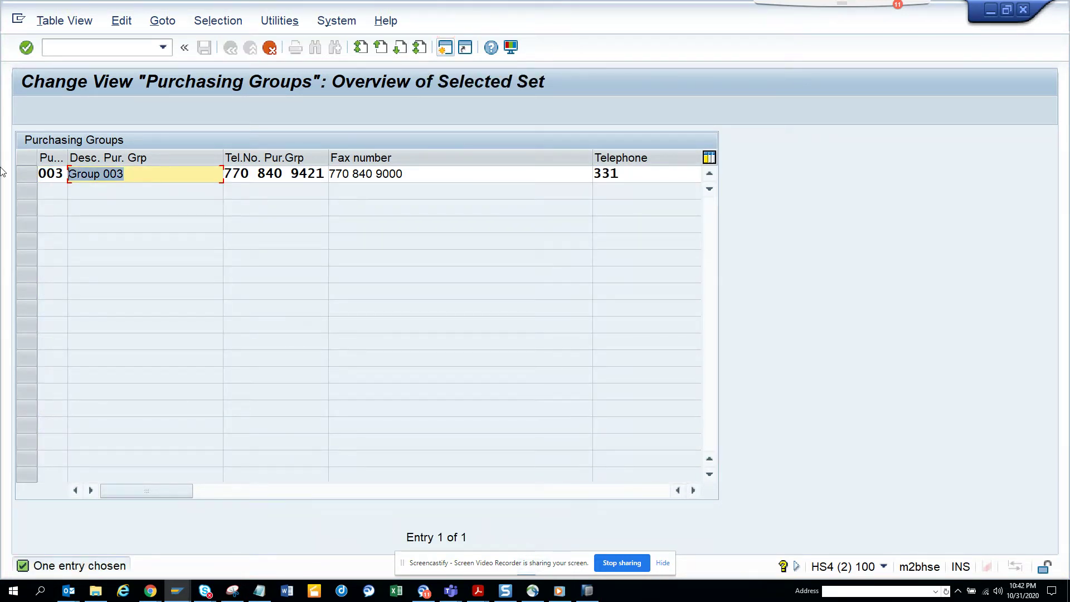
# - Overwrite the copied group's description with 'TEST Buyer'
pyautogui.write('TEs')
pyautogui.press('BackSpace')
pyautogui.write('STBuyer')
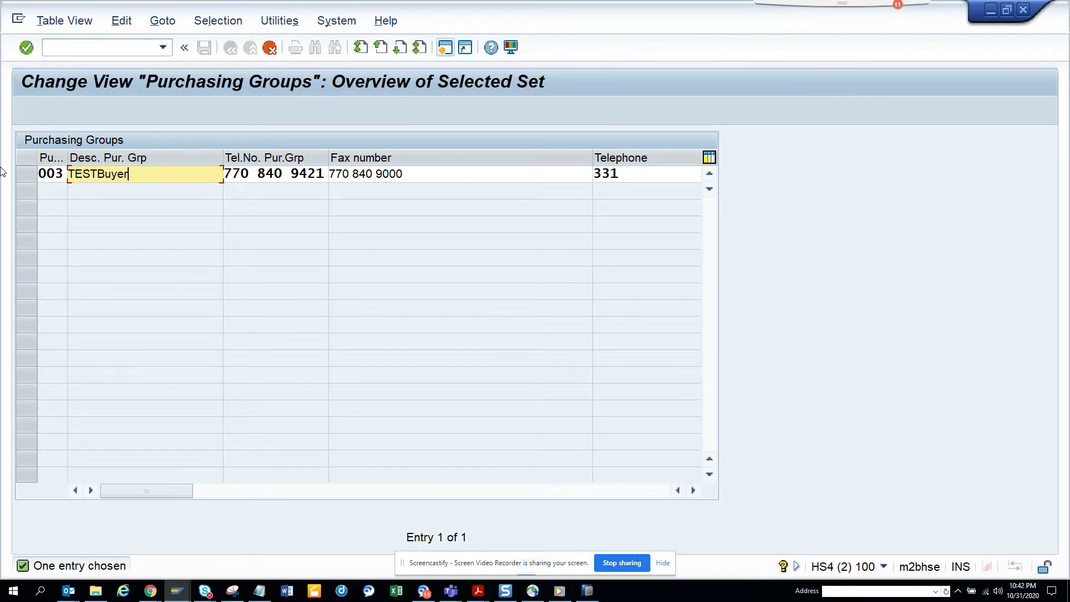
pyautogui.press('BackSpace')
pyautogui.press('BackSpace')
pyautogui.press('BackSpace')
pyautogui.press('BackSpace')
pyautogui.press('BackSpace')
pyautogui.write('Buyer')
# - Review the copied telephone and contact details, then select the group key field
pyautogui.click(264, 178)
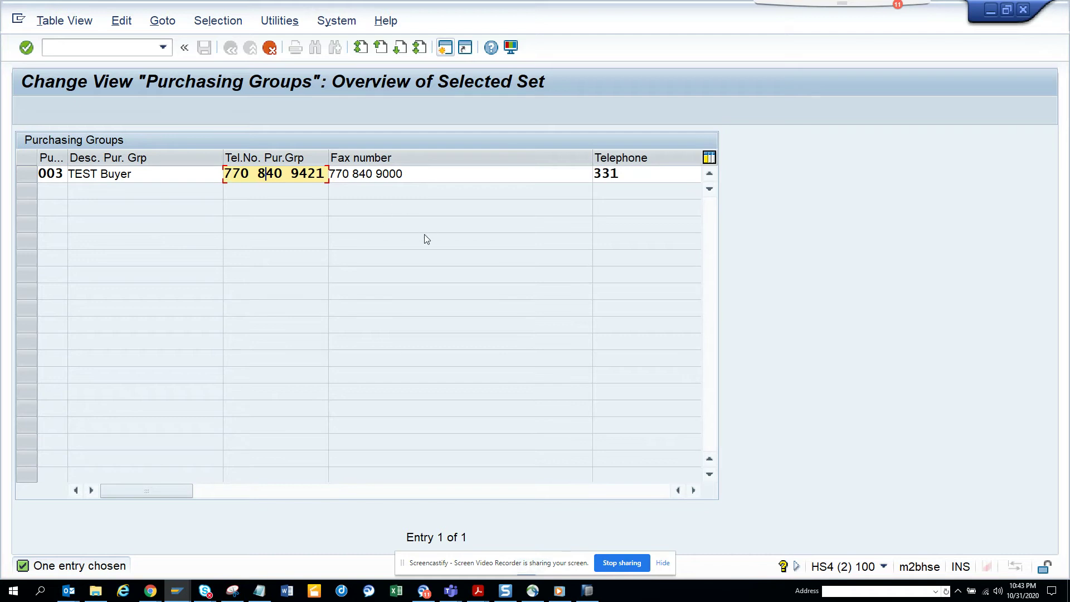
pyautogui.click(693, 489)
pyautogui.click(694, 490)
pyautogui.click(694, 490)
pyautogui.click(693, 490)
pyautogui.moveTo(629, 493); pyautogui.dragTo(29, 417)
pyautogui.click(56, 173)
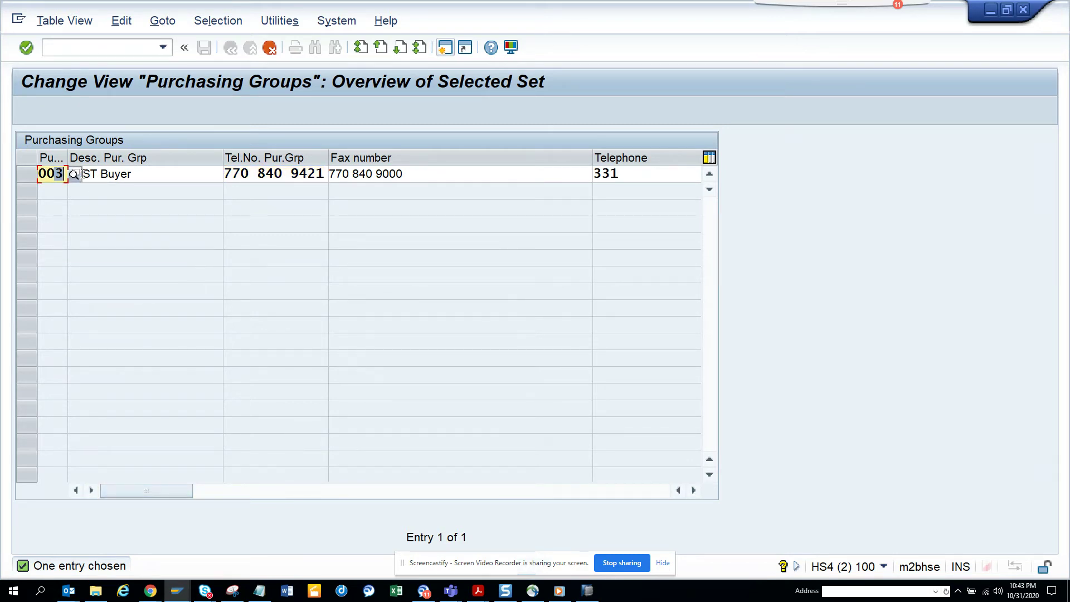
# - Change the key to 013, save under a customizing request, and return to SAP Easy Access
pyautogui.press('BackSpace')
pyautogui.press('BackSpace')
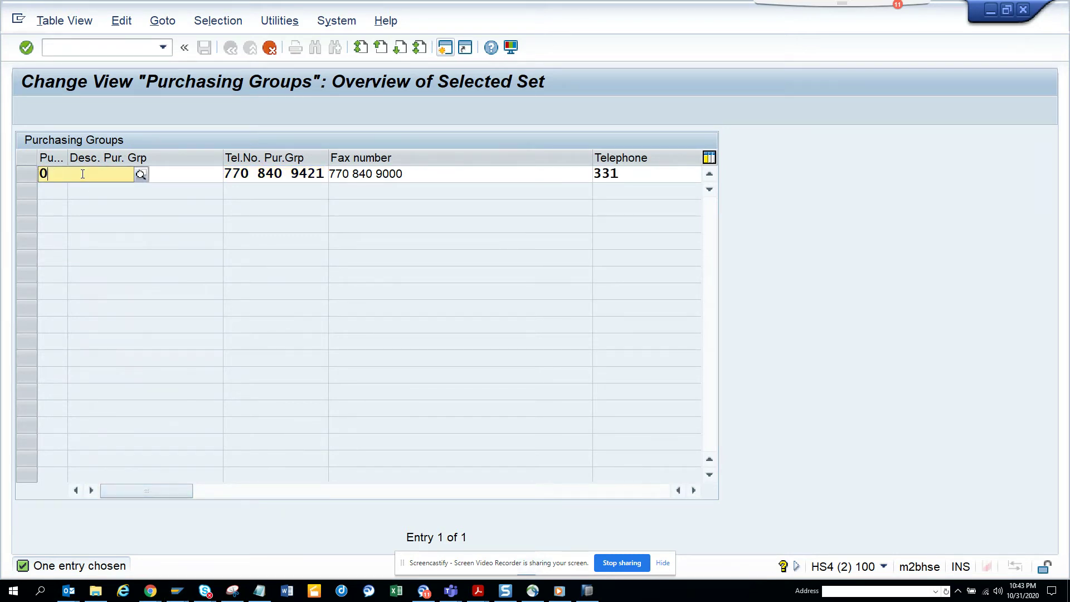
pyautogui.write('13')
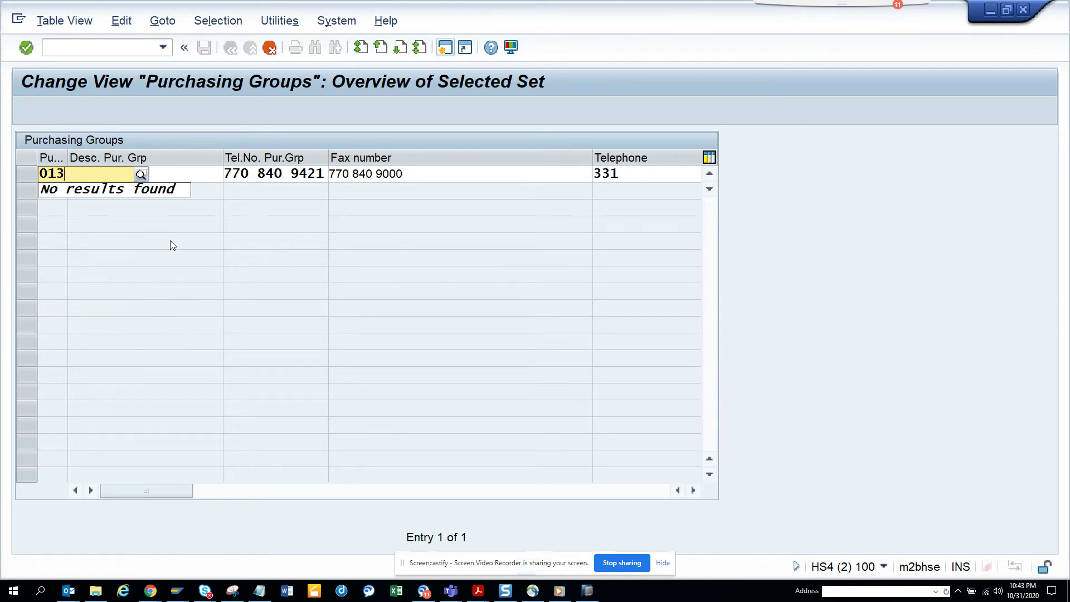
pyautogui.press('Return')
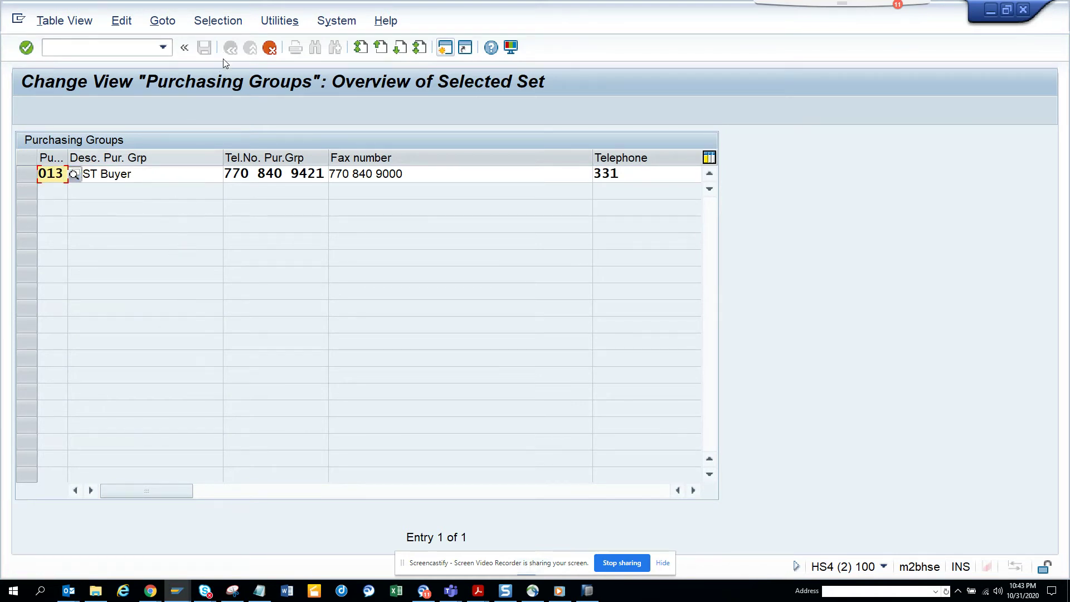
pyautogui.press('Return')
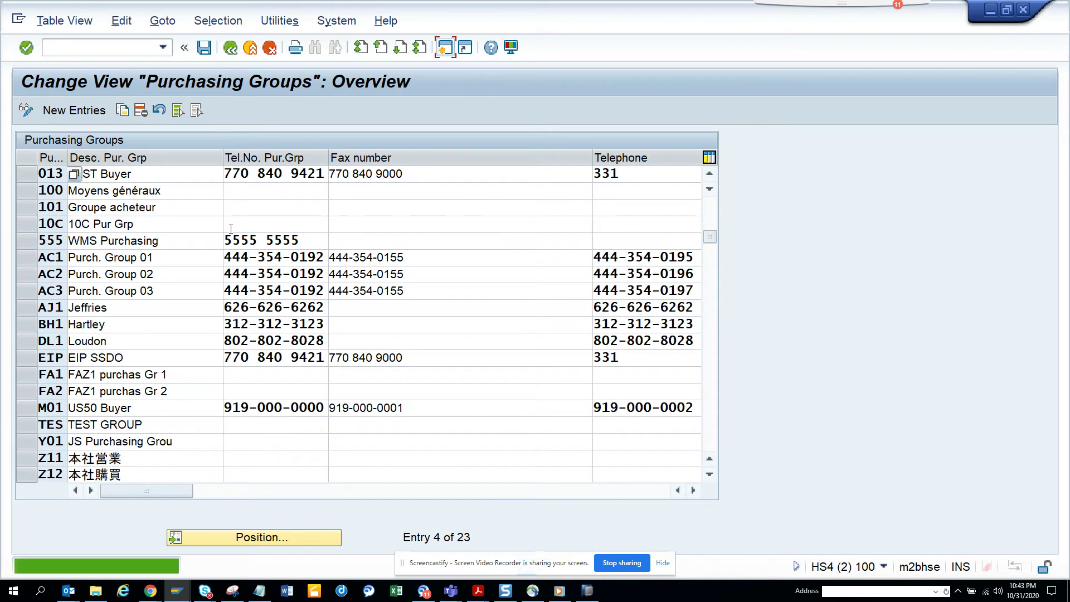
pyautogui.click(204, 47)
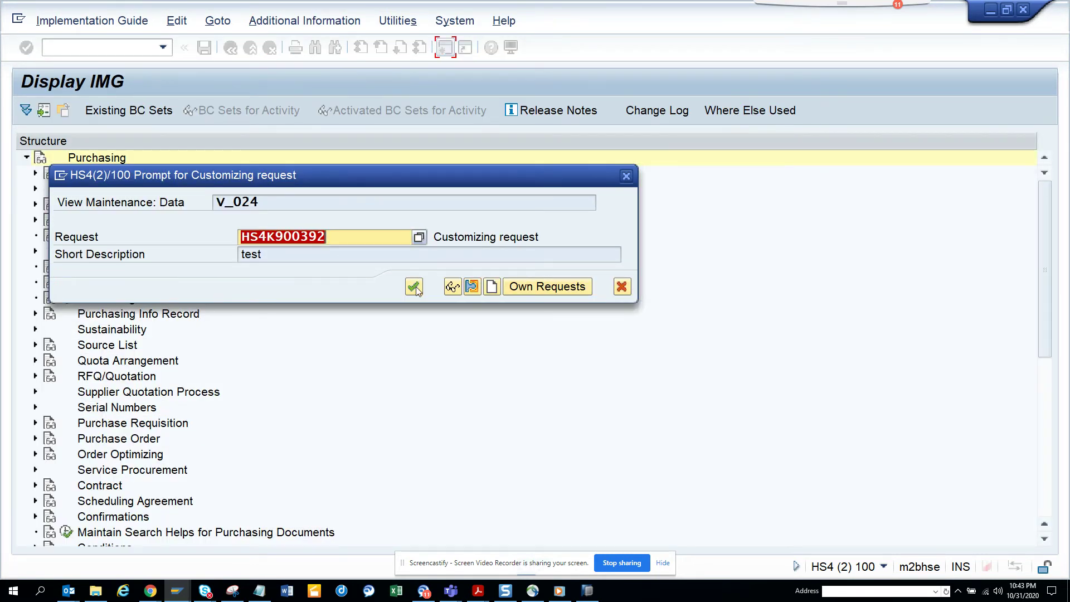
pyautogui.click(414, 286)
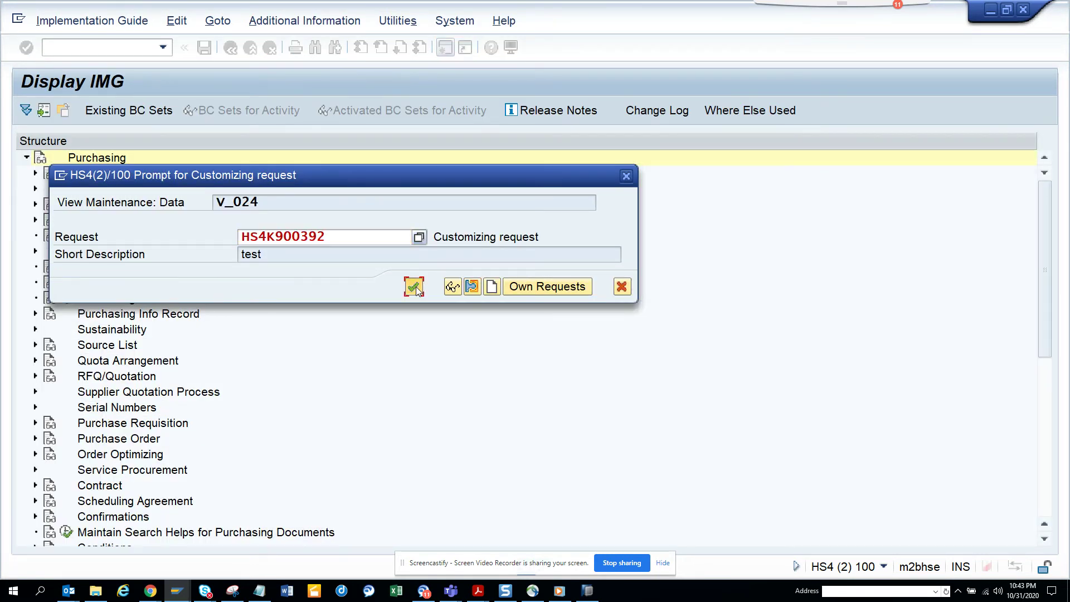
pyautogui.moveTo(186, 599)
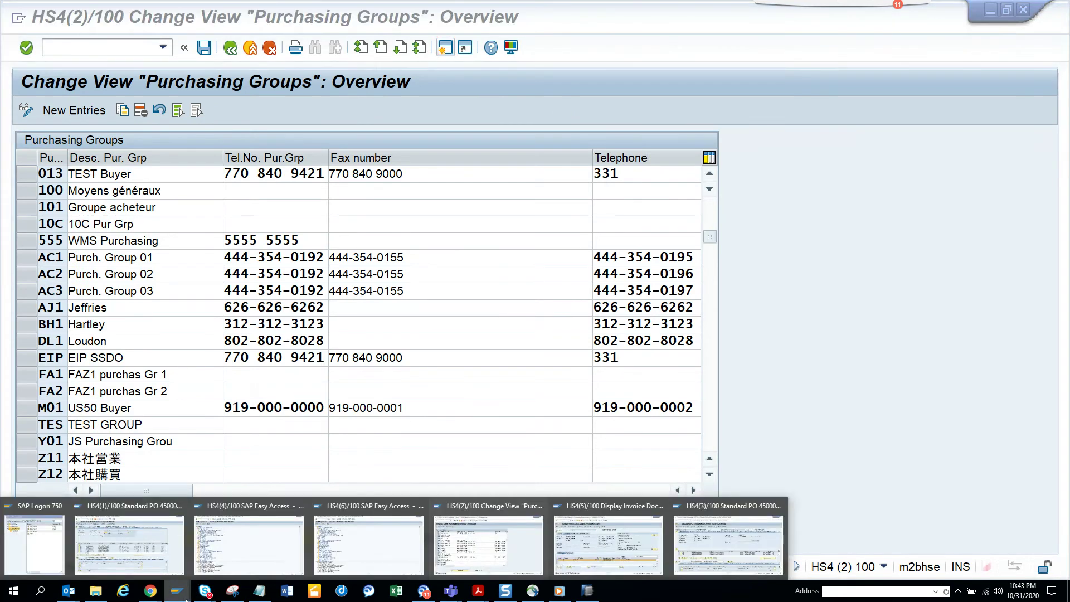
pyautogui.click(271, 539)
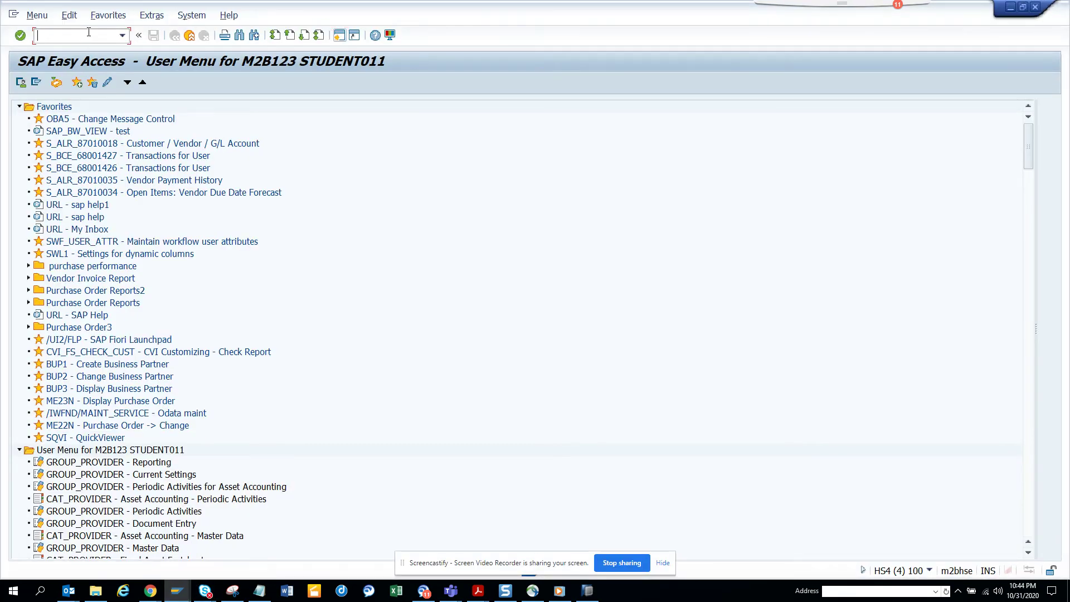
pyautogui.write('/nme23n')
pyautogui.press('Return')
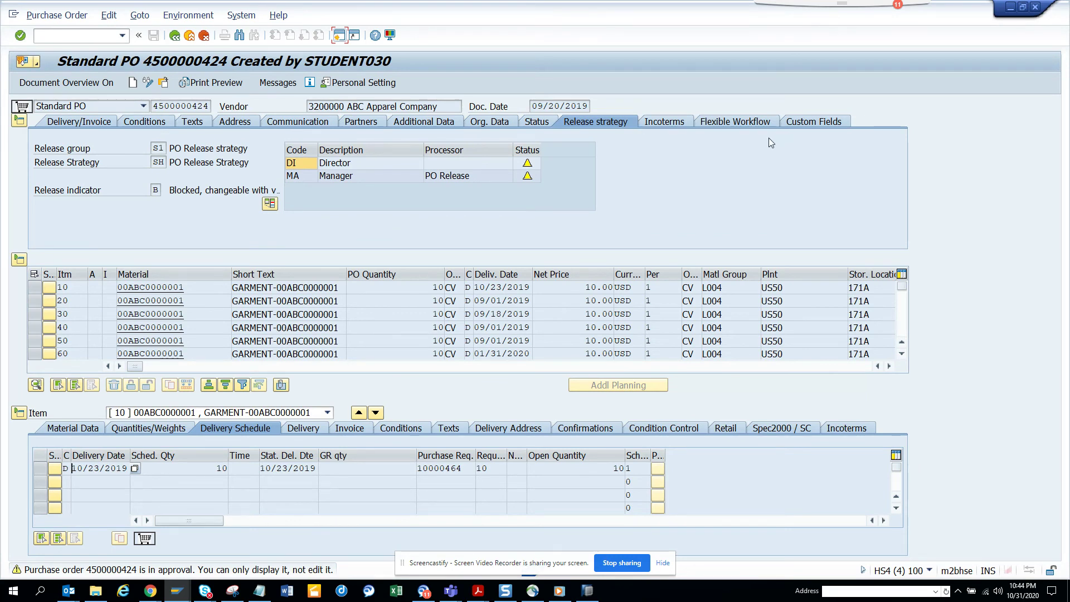
pyautogui.click(504, 122)
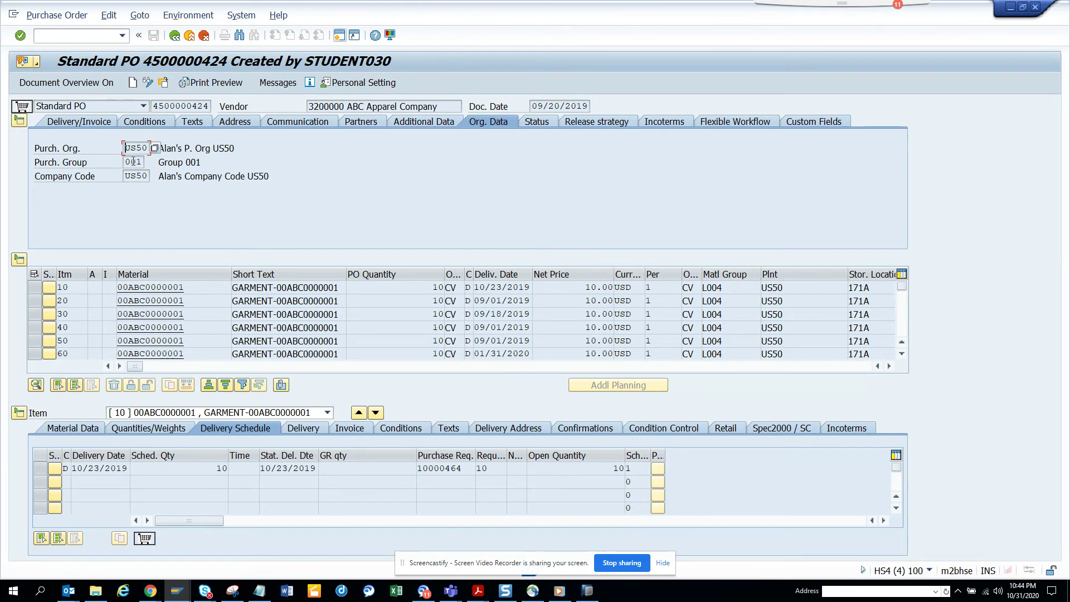
pyautogui.press('Return')
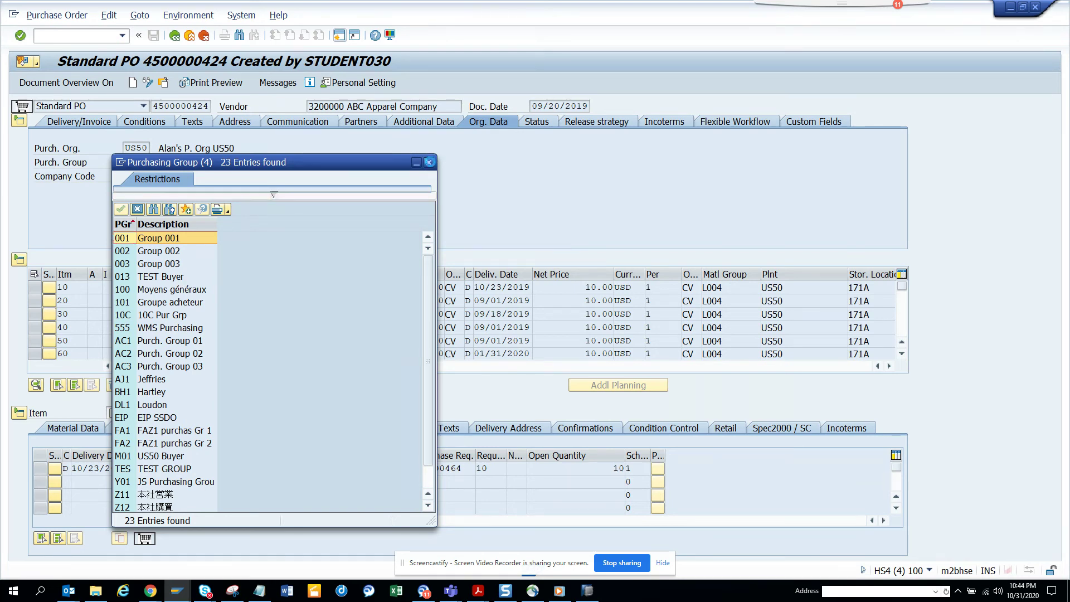
# - Close the purchasing group list, view the order's output messages, and go back to the PO
pyautogui.click(430, 162)
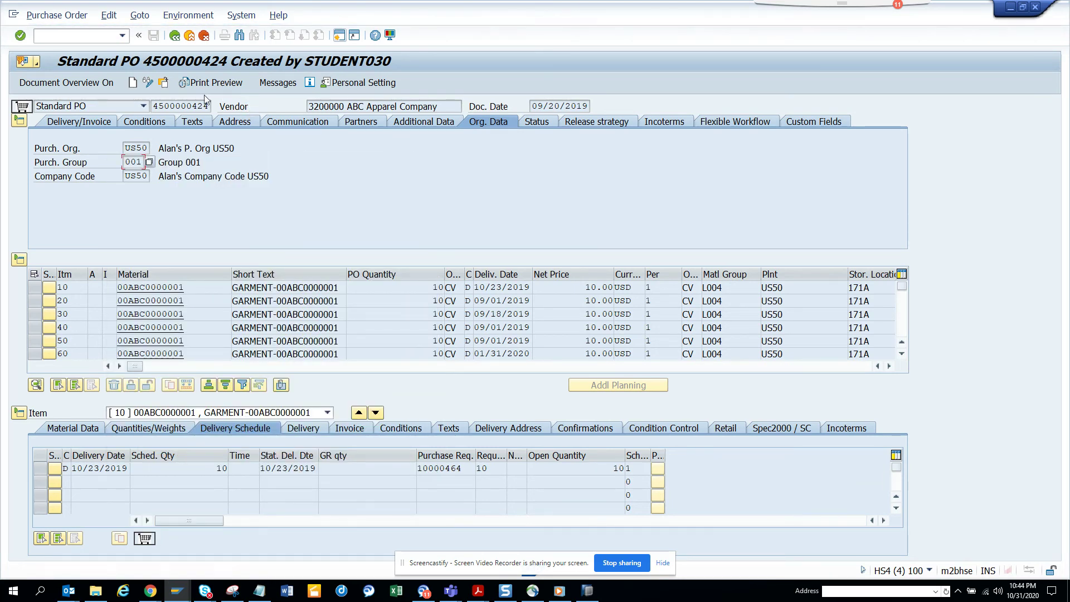
pyautogui.click(140, 15)
pyautogui.click(156, 31)
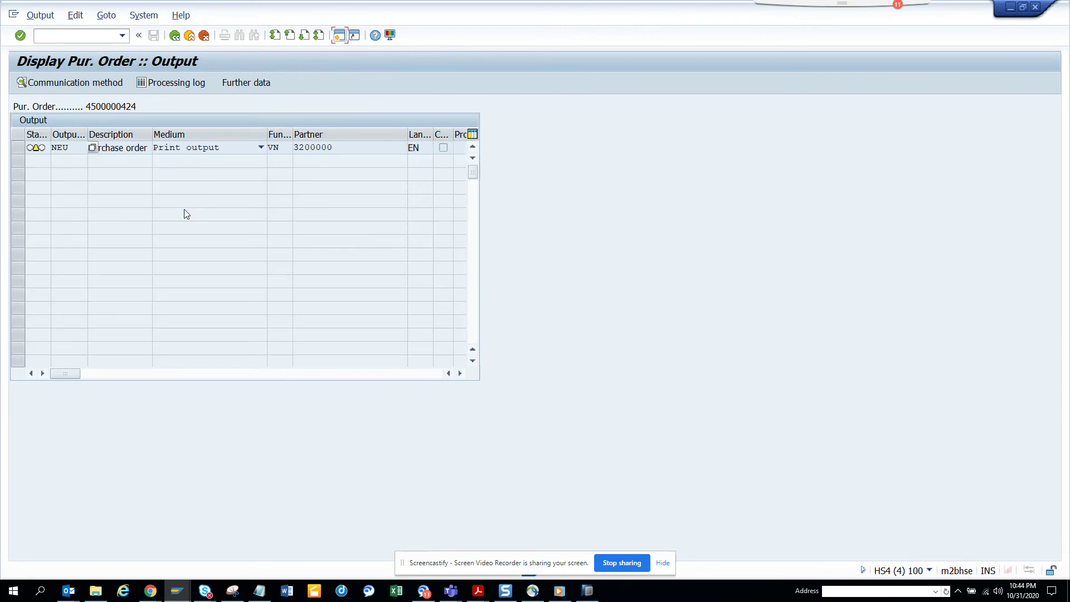
pyautogui.click(65, 148)
pyautogui.click(174, 34)
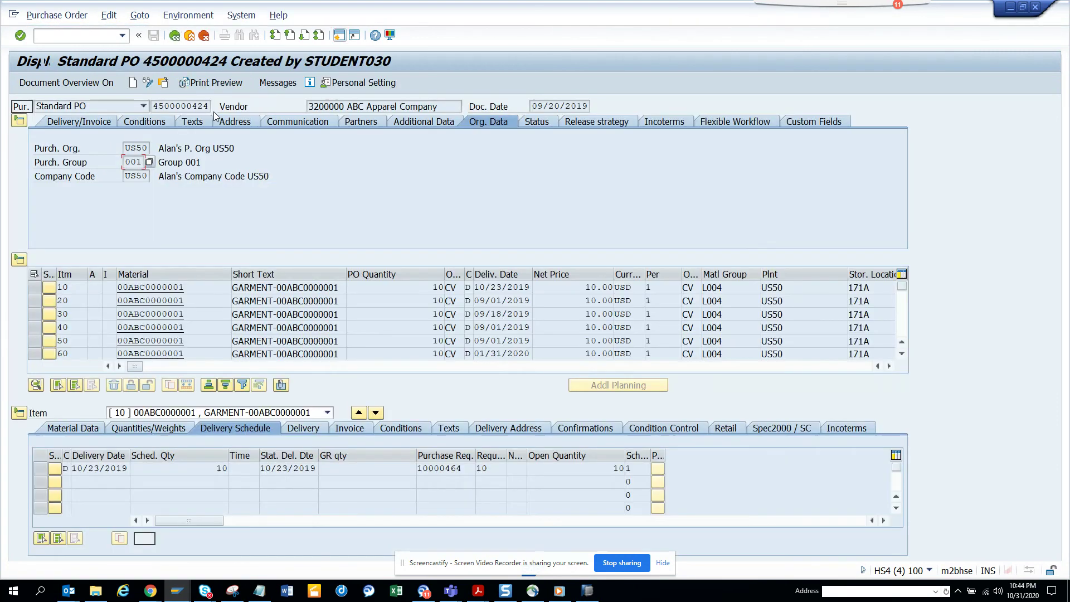